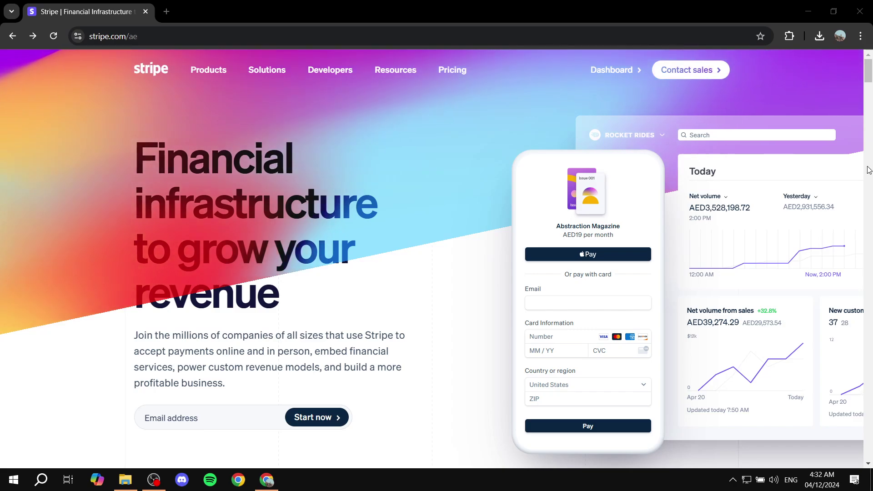
# Open the test-mode Stripe dashboard home and reveal the gear icon's settings dropdown.
pyautogui.click(615, 72)
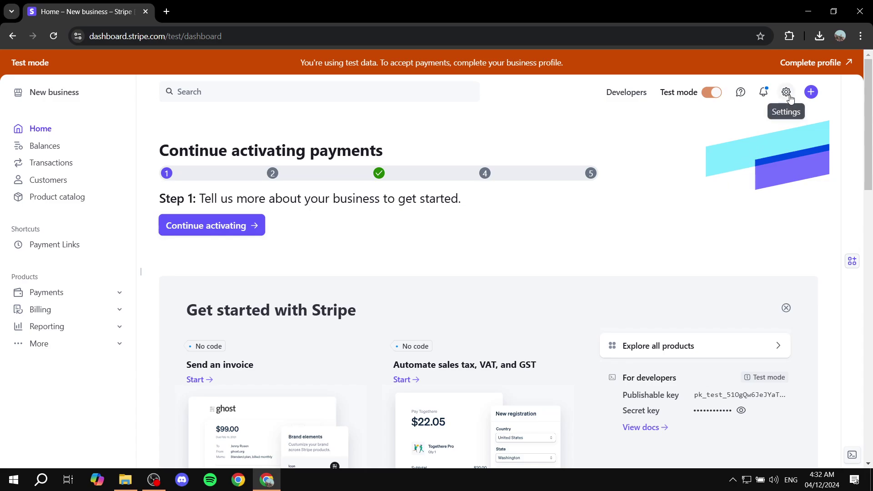
pyautogui.moveTo(791, 98)
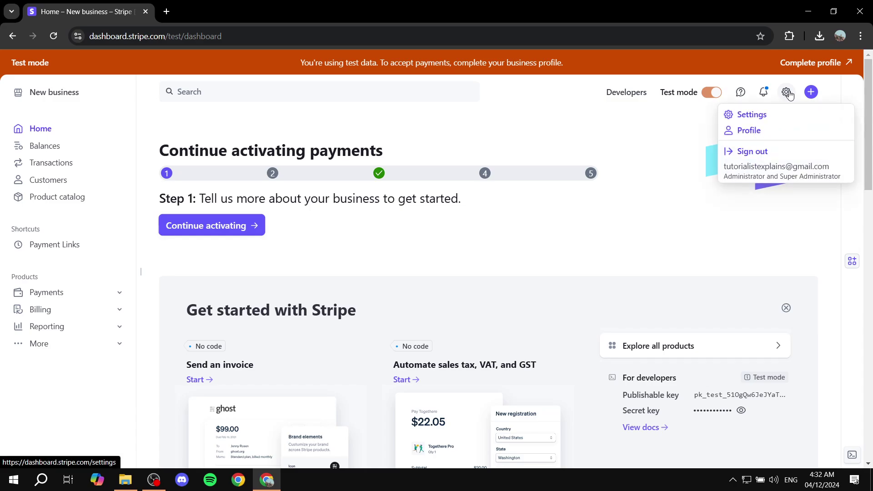
# Go to the account Settings page from the dropdown.
pyautogui.click(752, 116)
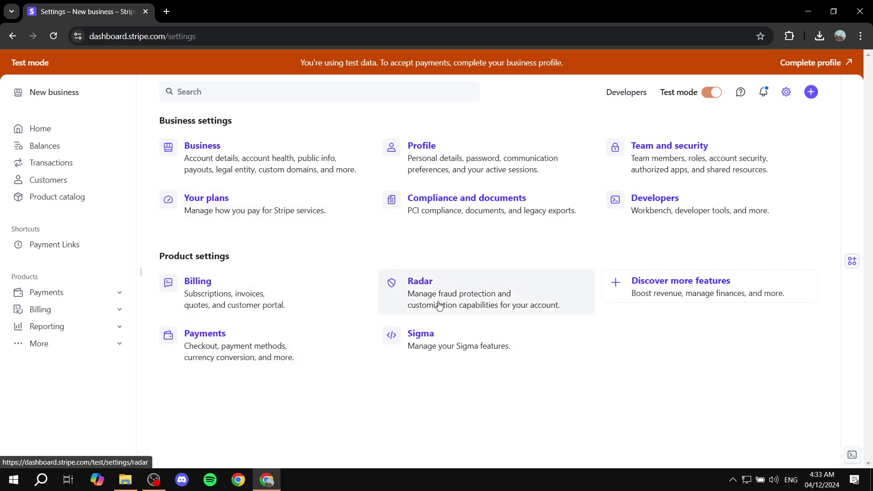
pyautogui.hotkey('ctrl', 'a')
pyautogui.click(293, 120)
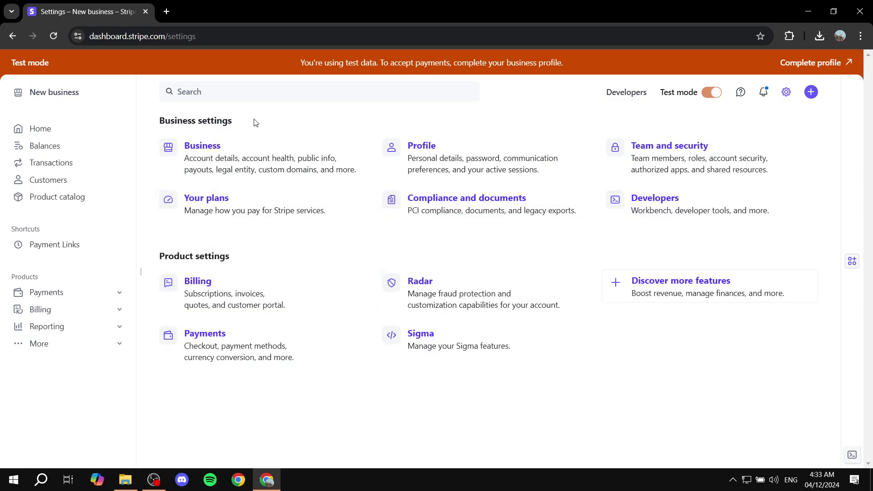
pyautogui.hotkey('ctrl', 'a')
pyautogui.click(258, 122)
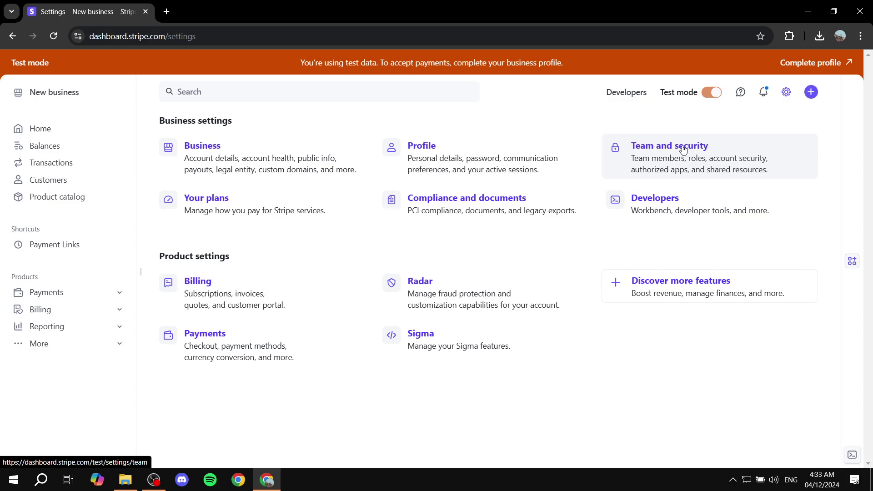
# Open the Team and security settings to view the team member list.
pyautogui.click(683, 150)
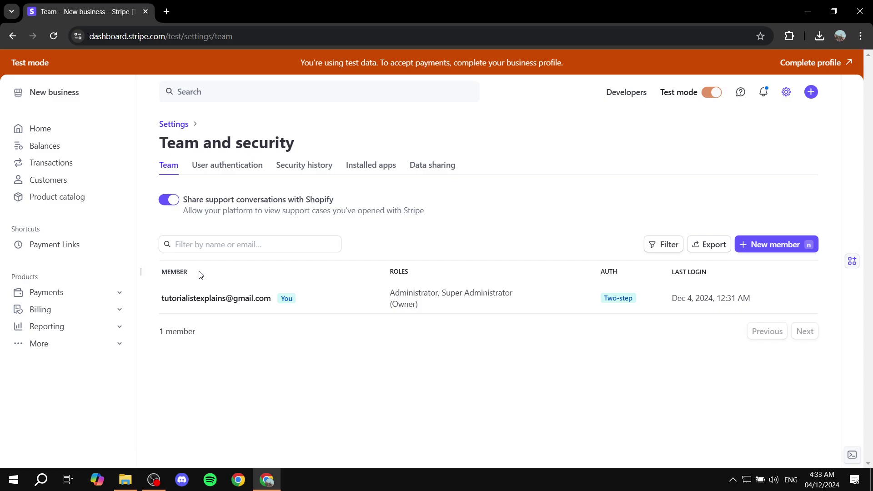
pyautogui.moveTo(161, 273)
pyautogui.mouseDown()
pyautogui.moveTo(192, 269)
pyautogui.moveTo(167, 272)
pyautogui.mouseUp()
pyautogui.click(215, 271)
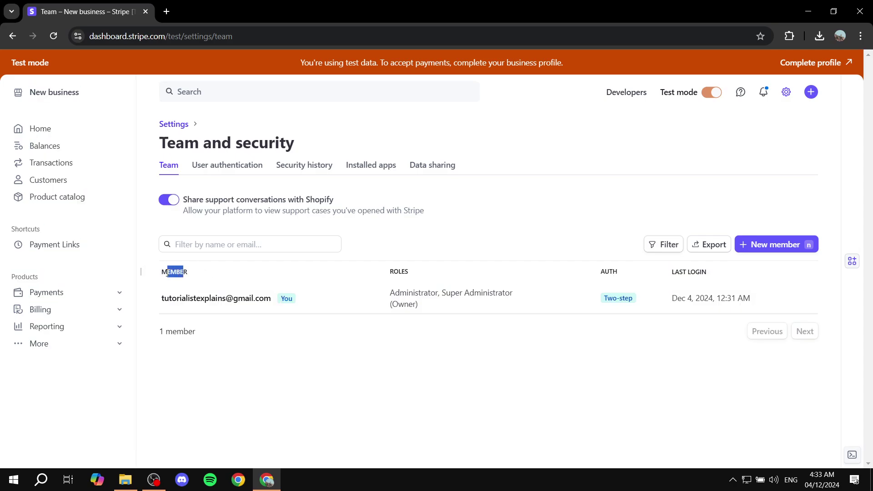
pyautogui.click(230, 271)
pyautogui.doubleClick(174, 273)
pyautogui.click(482, 368)
# Start a New member invite and enter the invitee's e-mail address in the email field.
pyautogui.click(784, 245)
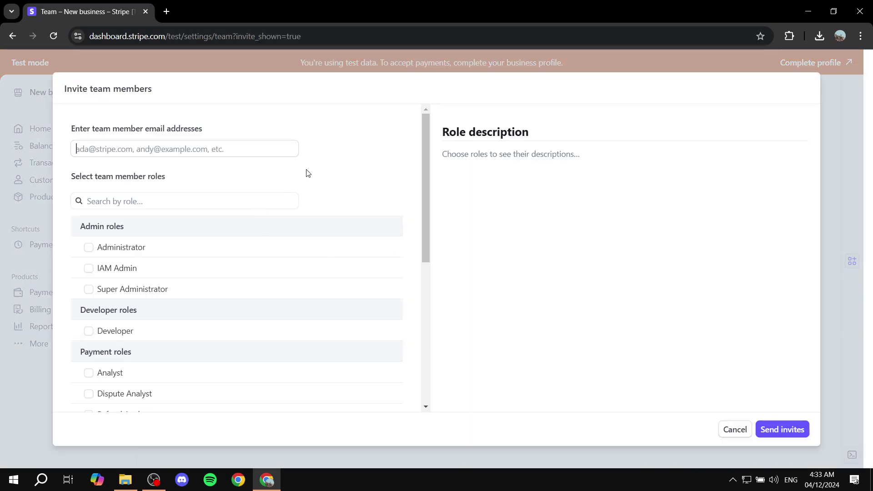
pyautogui.click(156, 143)
pyautogui.write('Tutorial')
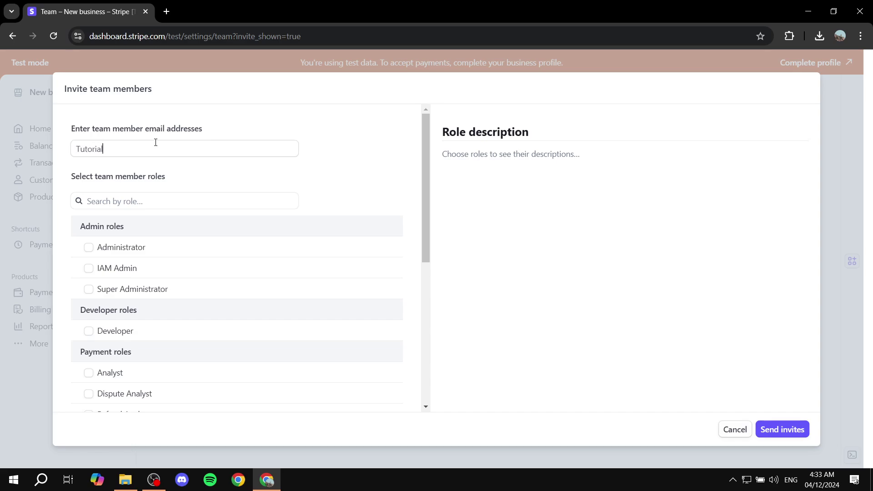
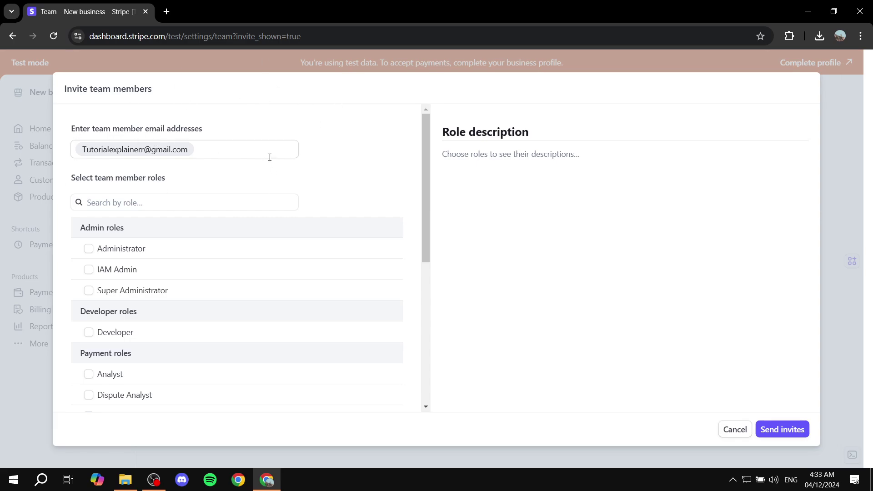
pyautogui.scroll(-1, 178, 234)
pyautogui.scroll(1, 189, 220)
pyautogui.moveTo(63, 236); pyautogui.dragTo(131, 229)
pyautogui.click(88, 249)
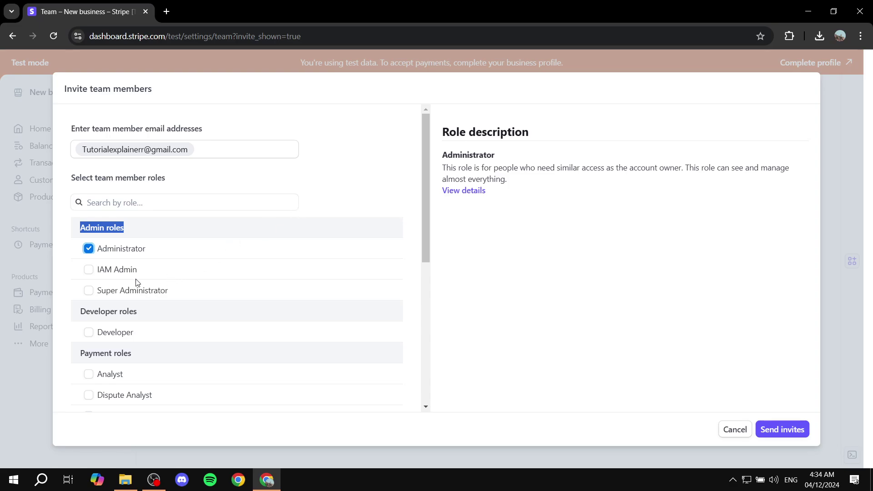
pyautogui.scroll(-1, 135, 282)
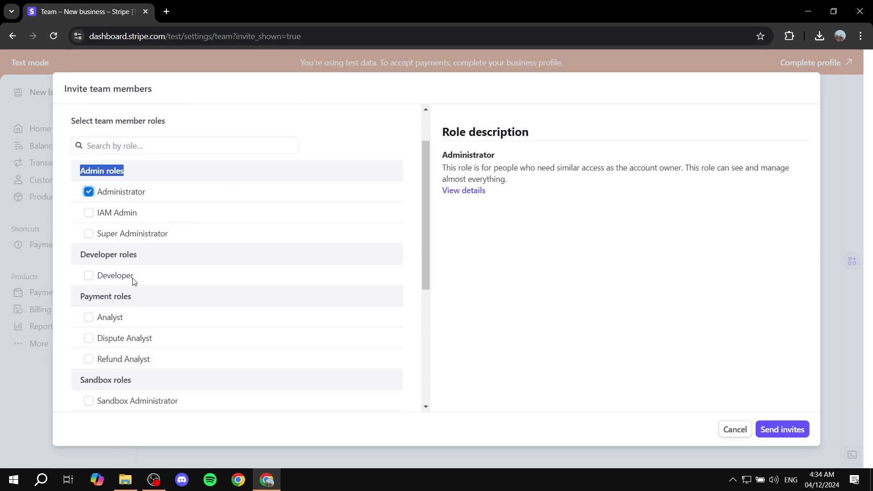
pyautogui.click(89, 213)
pyautogui.click(90, 234)
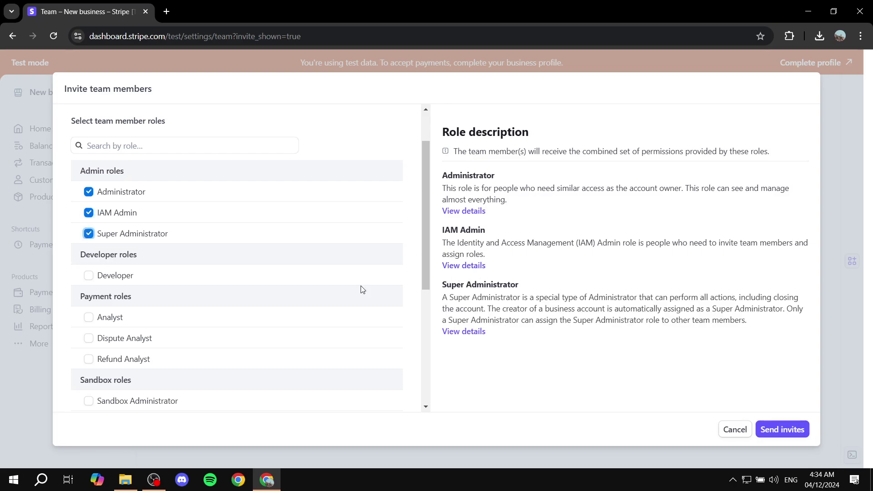
pyautogui.click(89, 234)
pyautogui.click(88, 213)
pyautogui.click(89, 192)
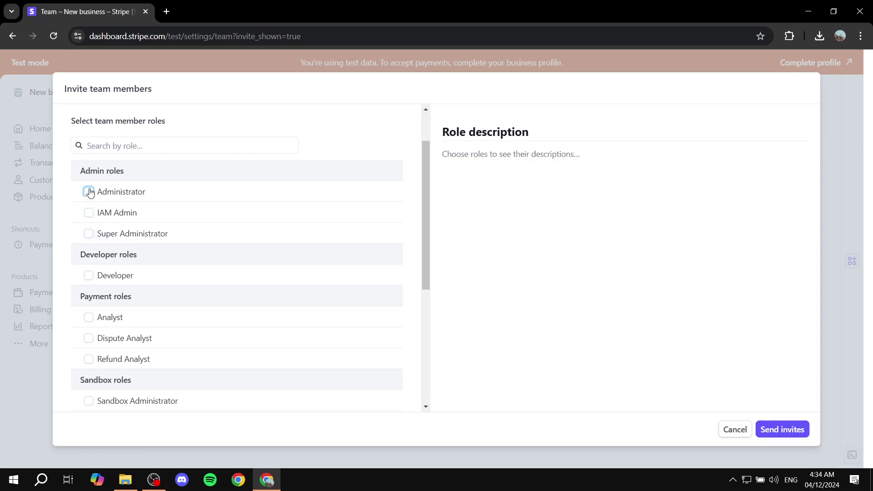
pyautogui.scroll(-1, 111, 273)
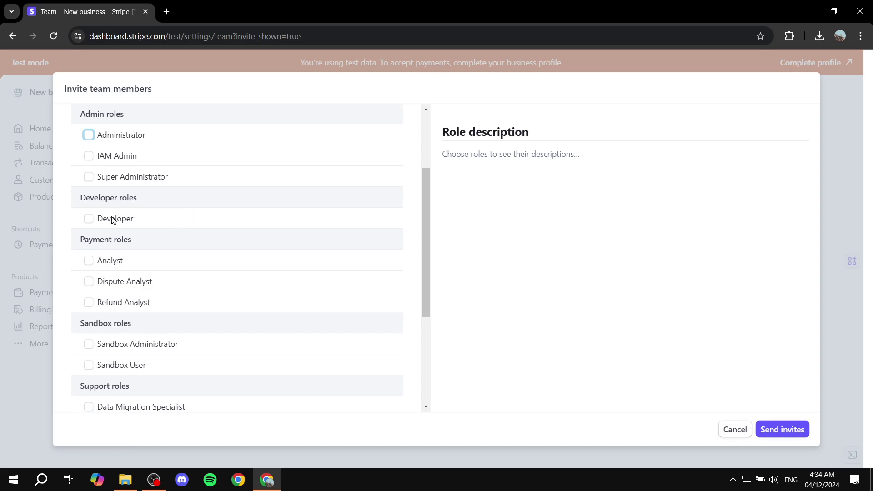
pyautogui.moveTo(83, 202); pyautogui.dragTo(136, 199)
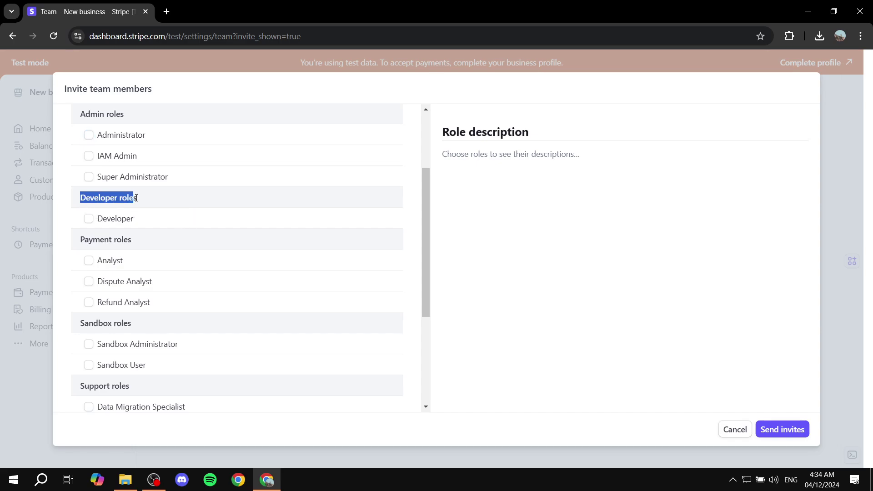
pyautogui.click(89, 220)
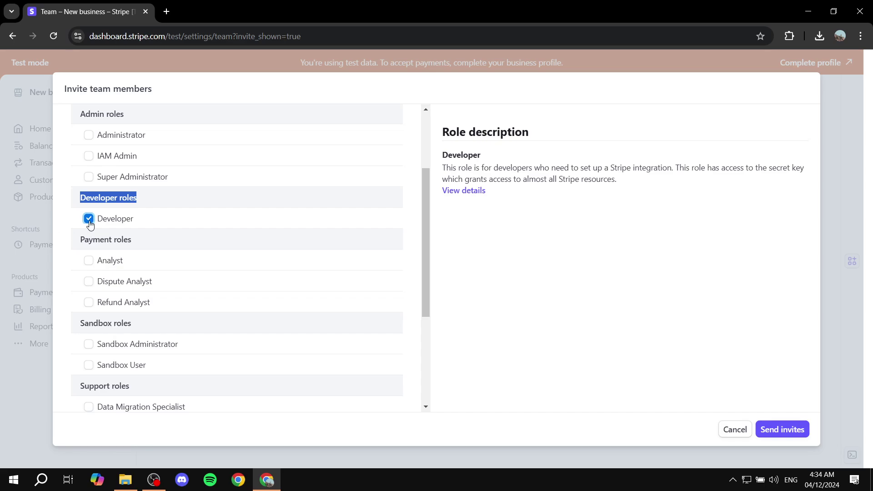
pyautogui.click(89, 220)
pyautogui.scroll(-1, 90, 214)
pyautogui.click(89, 205)
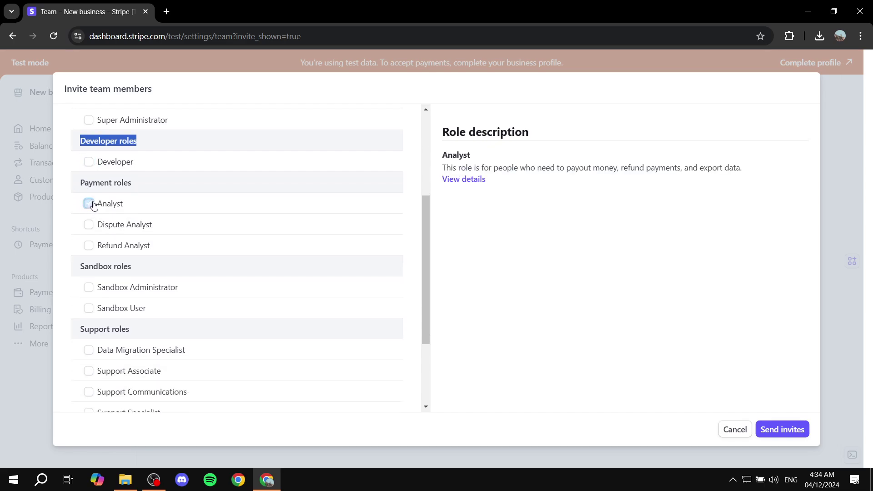
pyautogui.click(89, 219)
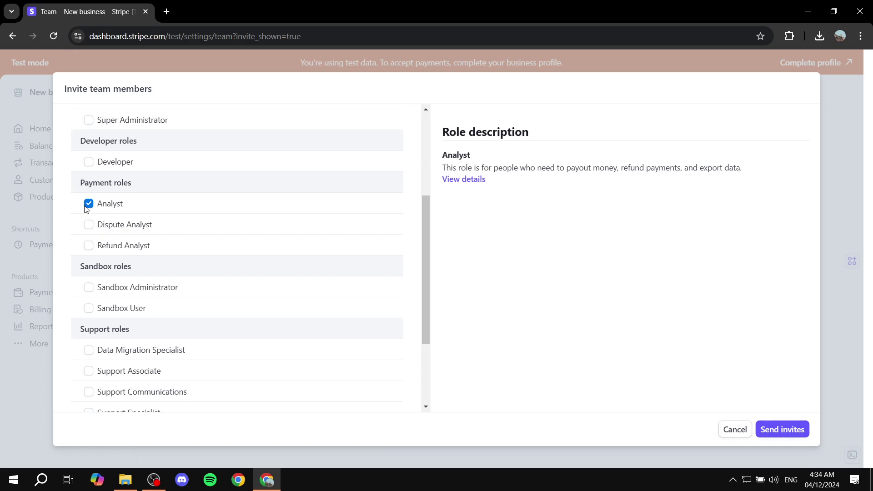
pyautogui.scroll(-1, 96, 269)
pyautogui.click(89, 146)
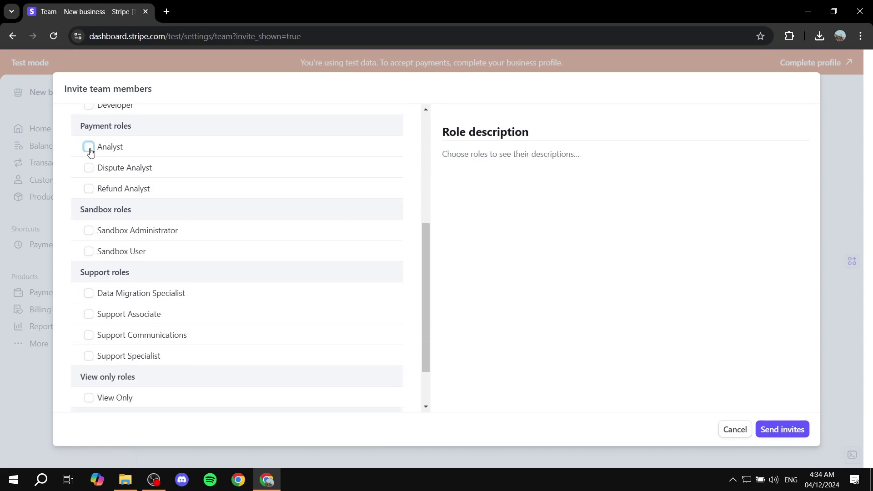
pyautogui.scroll(-1, 134, 225)
pyautogui.scroll(-1, 158, 241)
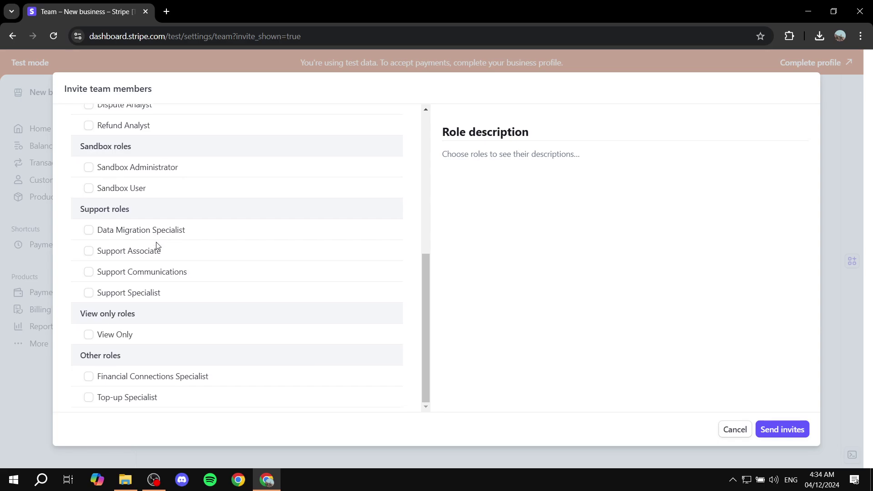
pyautogui.click(88, 295)
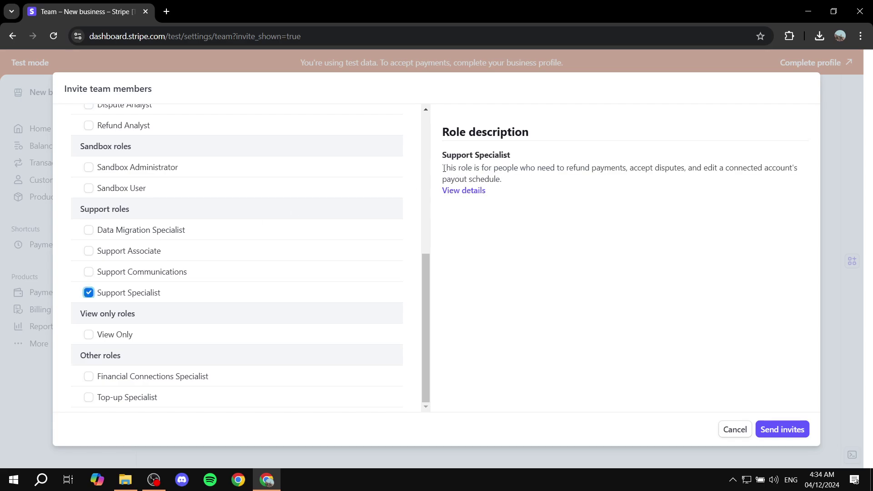
pyautogui.moveTo(444, 169); pyautogui.dragTo(515, 184)
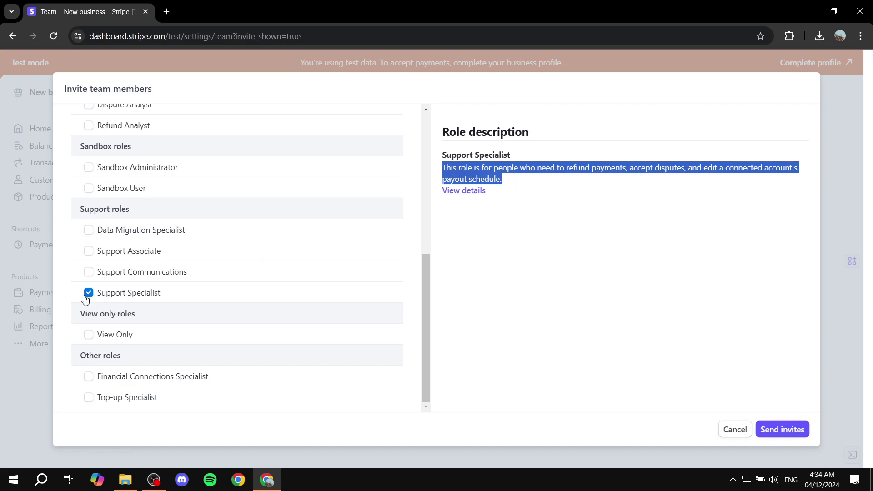
pyautogui.scroll(6, 284, 266)
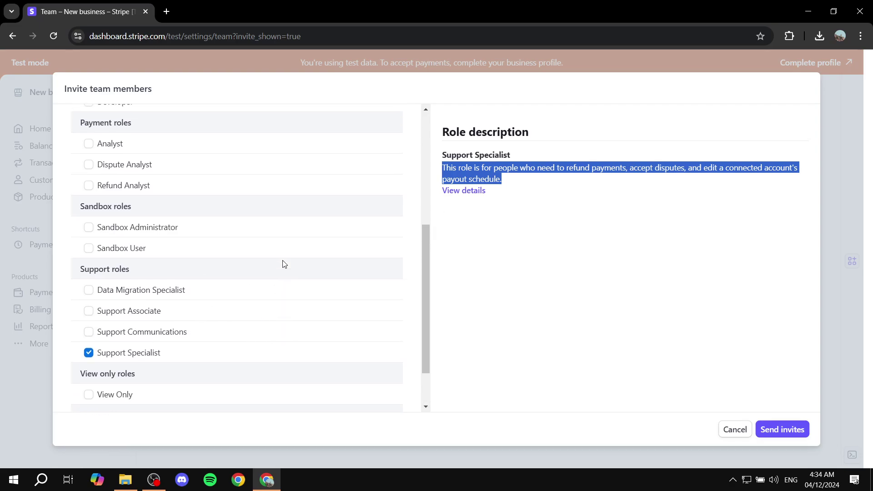
pyautogui.scroll(-6, 218, 279)
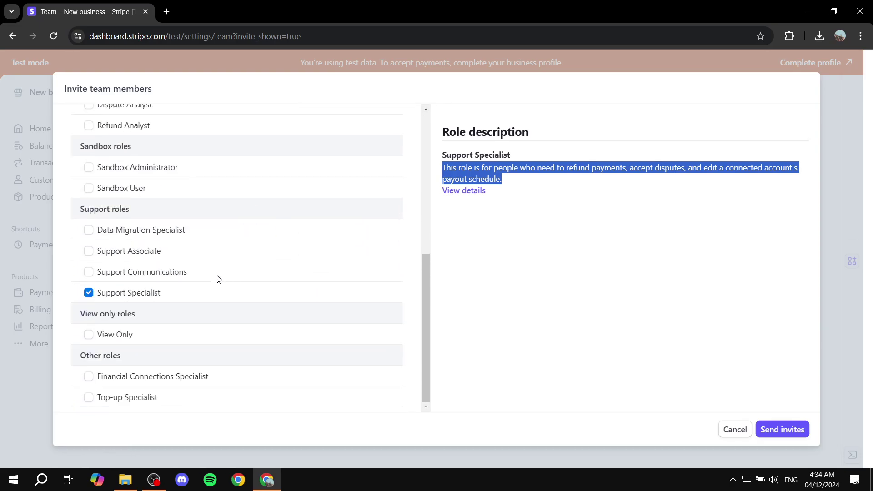
pyautogui.click(89, 294)
pyautogui.scroll(1, 142, 322)
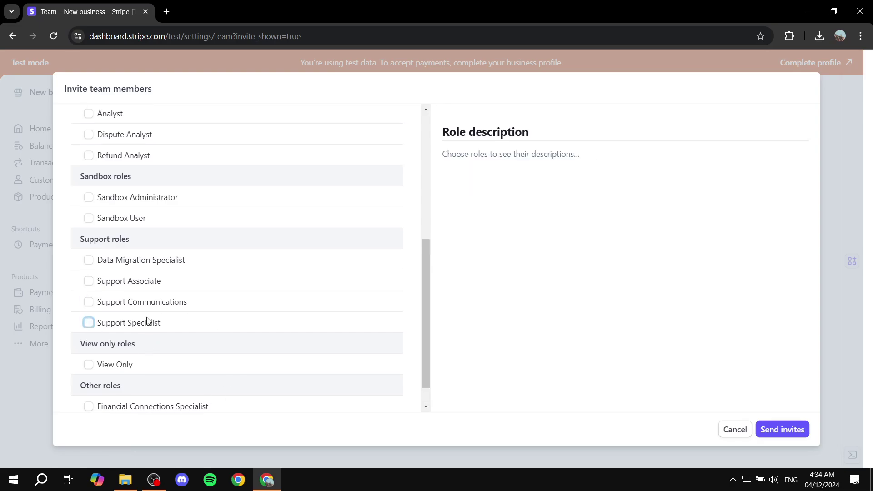
pyautogui.scroll(6, 147, 322)
# Tick the Administrator checkbox under Admin roles.
pyautogui.click(89, 248)
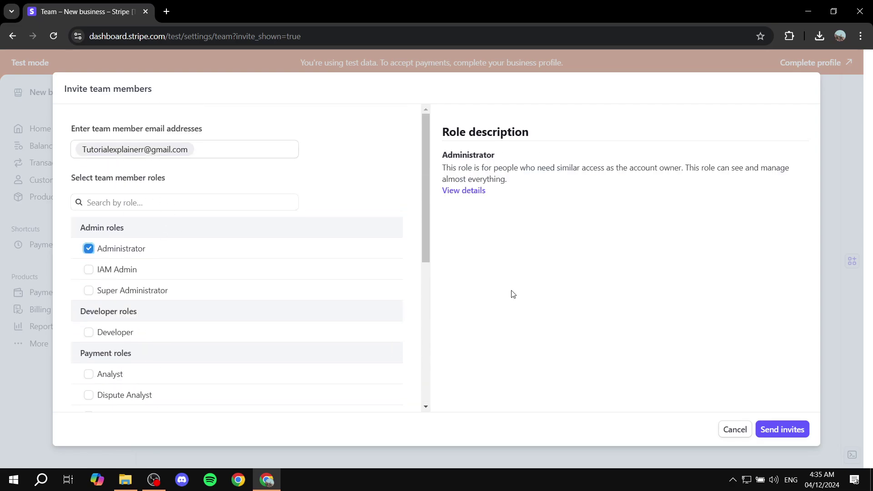